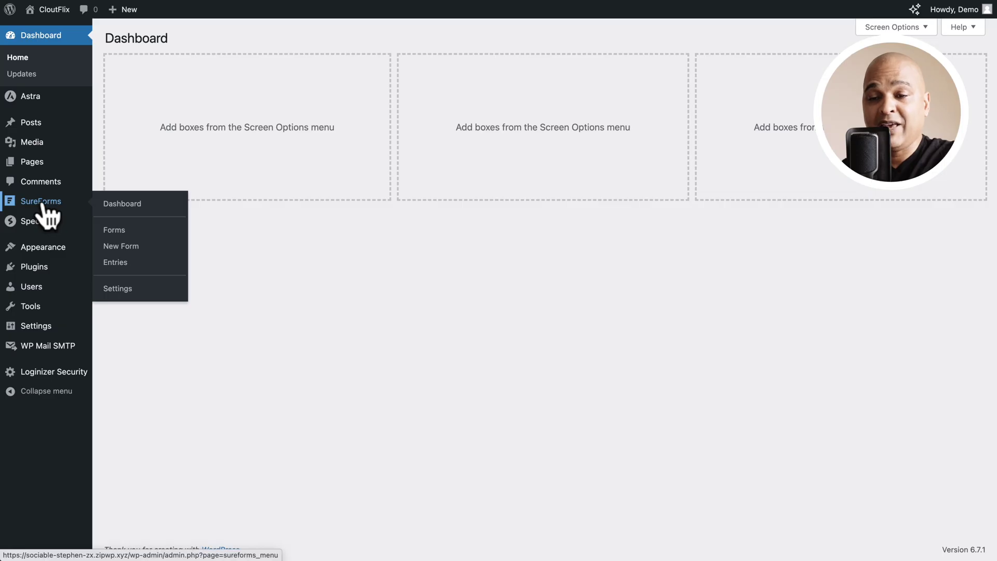
- View the SureForms entries, and add and activate the Migration, Backup, Staging – WPvivid Backup & Migration plugin
{"action": "left_click", "coordinate": [115, 270]}
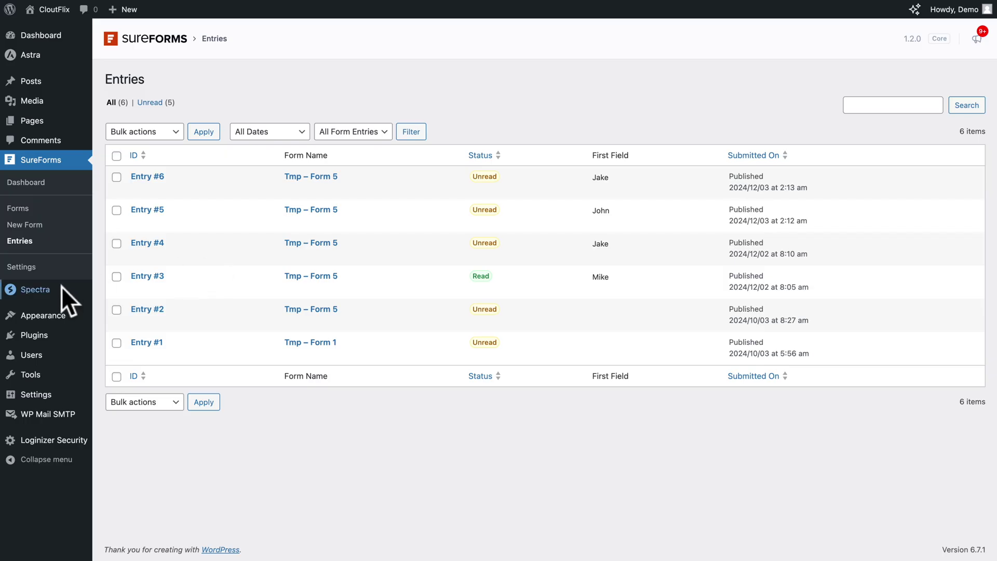
{"action": "mouse_move", "coordinate": [25, 335]}
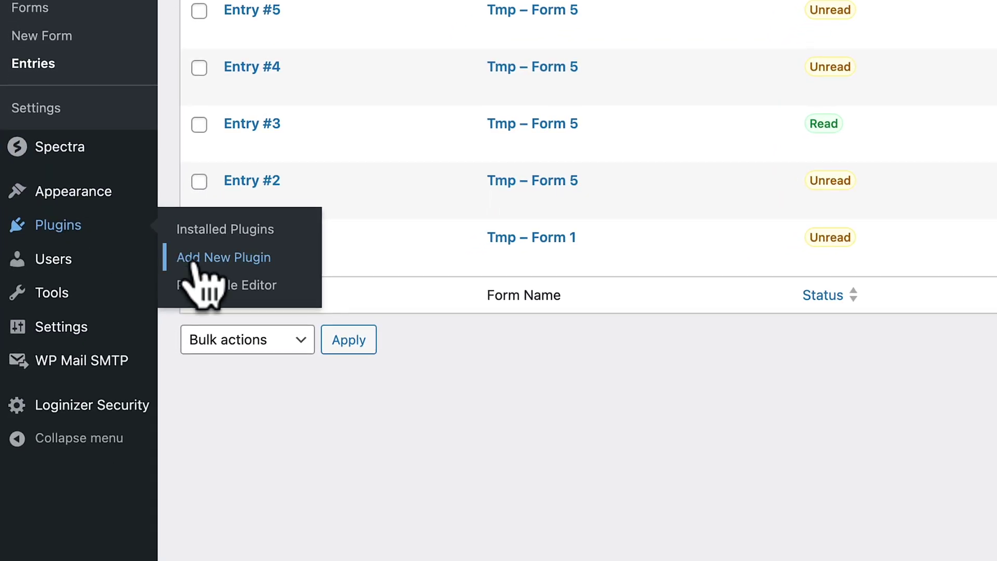
{"action": "left_click", "coordinate": [195, 262]}
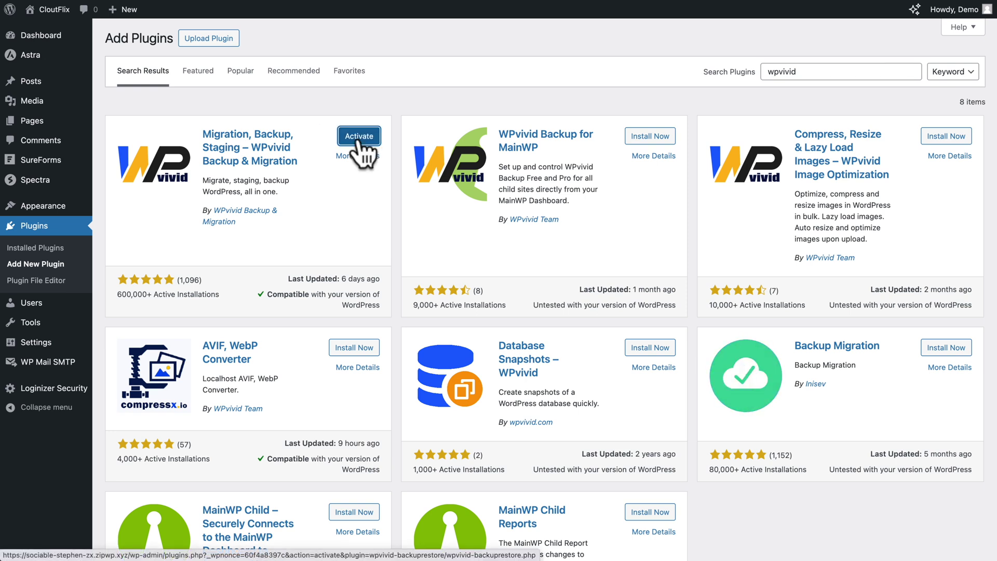
{"action": "left_click", "coordinate": [359, 136]}
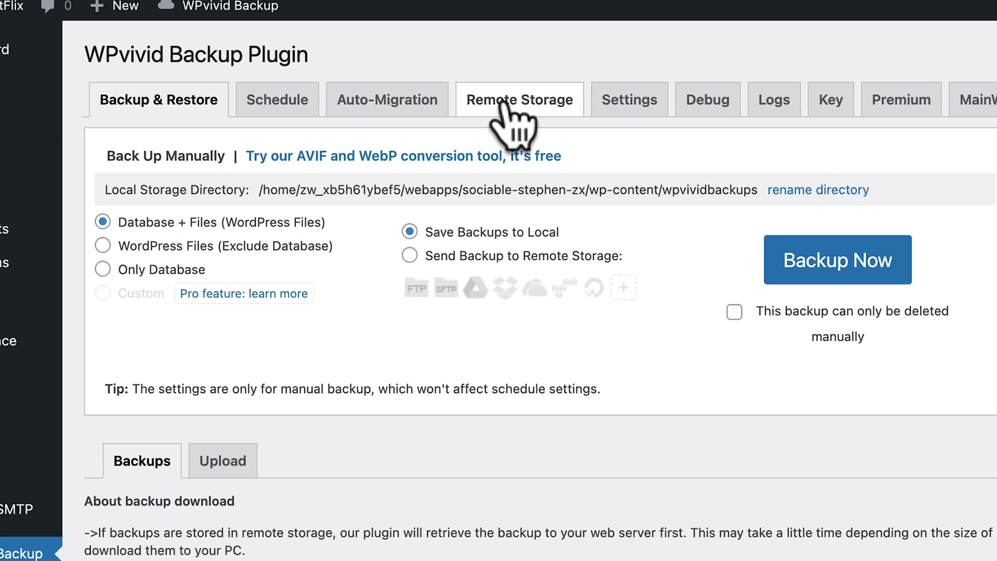
- Try to authenticate Google Drive as WPvivid's remote storage by granting wpvivid.com access to the Google account
{"action": "left_click", "coordinate": [511, 118]}
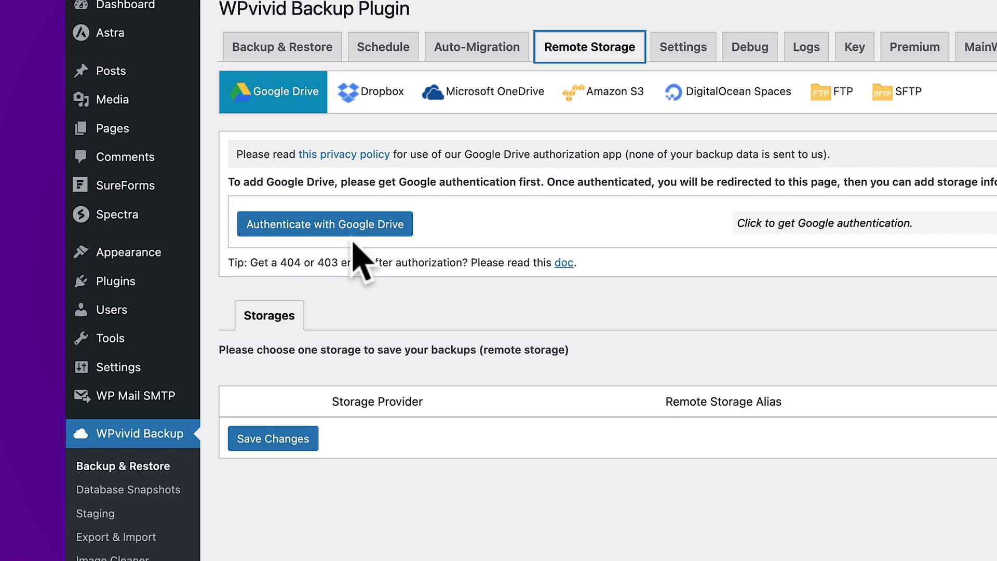
{"action": "left_click", "coordinate": [346, 233]}
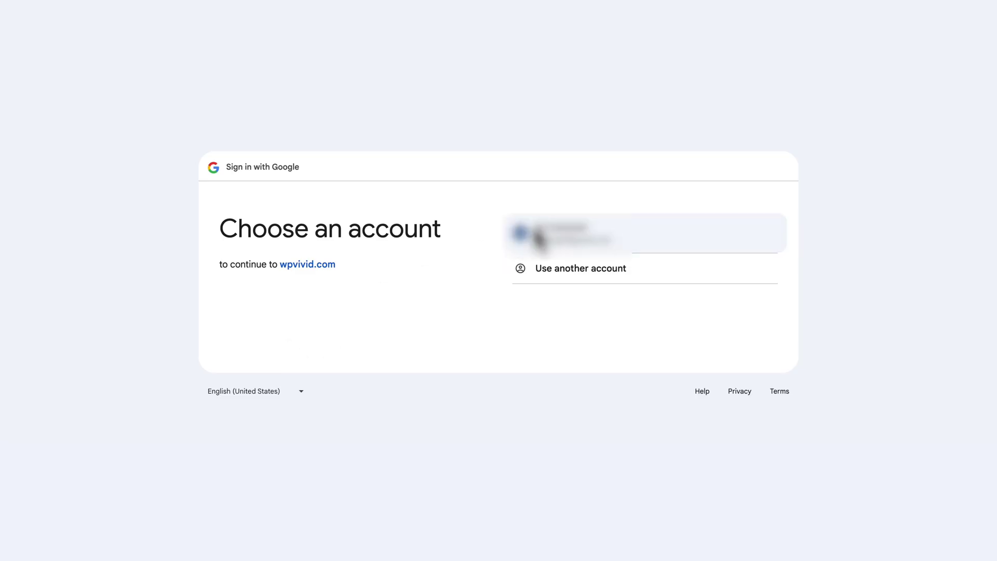
{"action": "left_click", "coordinate": [543, 239]}
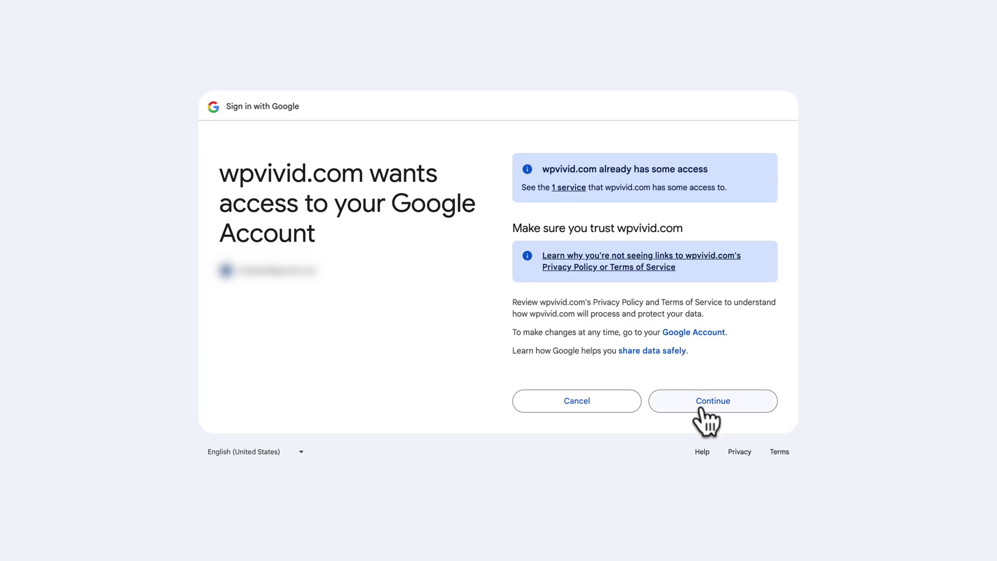
{"action": "left_click", "coordinate": [702, 404]}
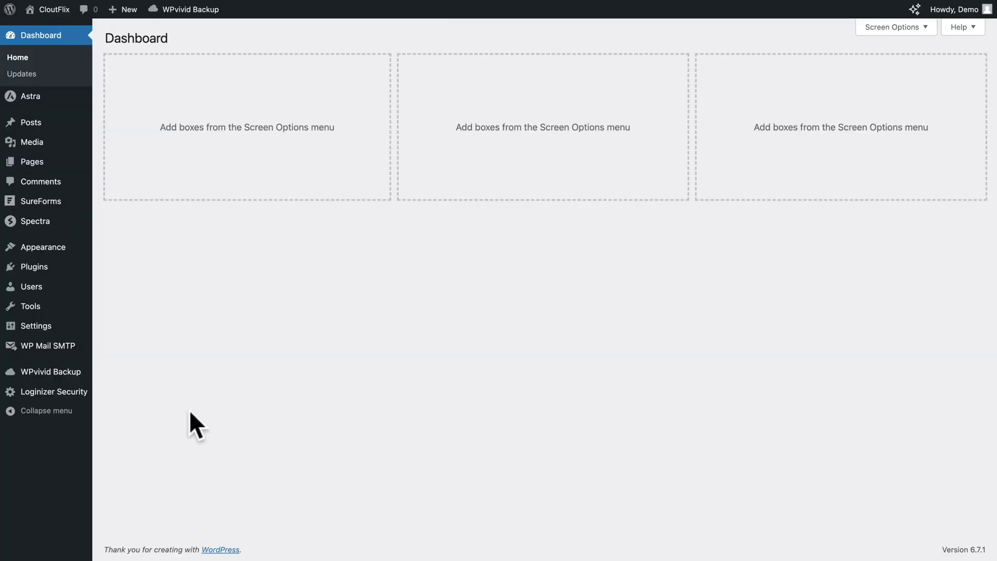
- Authorize WPvivid's Google Drive remote storage again and add it with the storage name Cloutflix
{"action": "mouse_move", "coordinate": [65, 373]}
{"action": "left_click", "coordinate": [103, 308]}
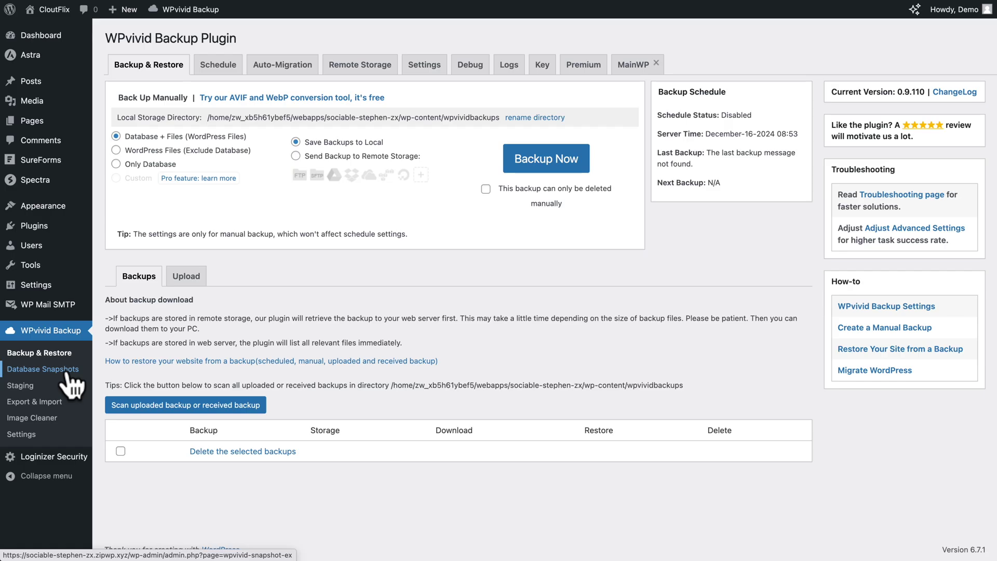
{"action": "left_click", "coordinate": [335, 68]}
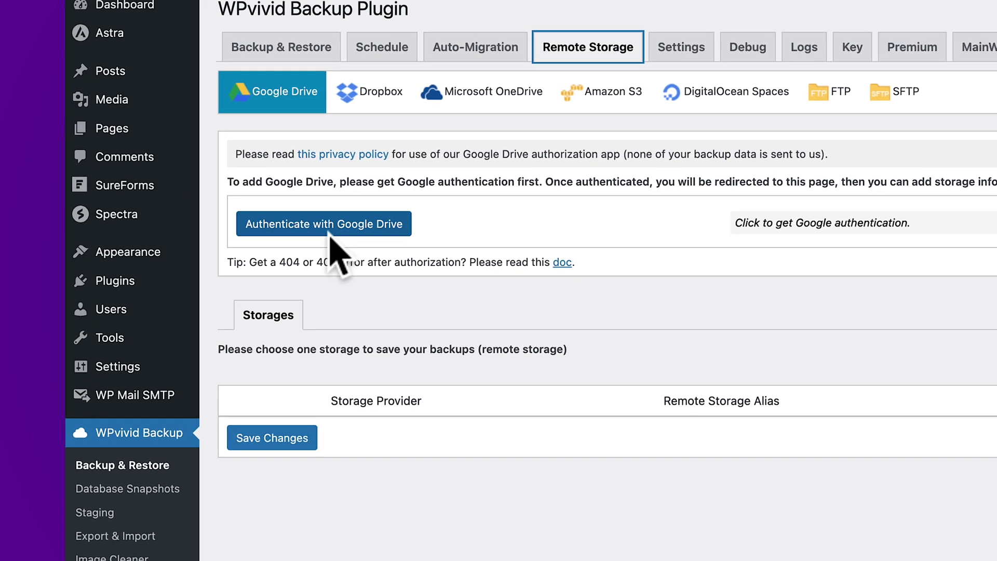
{"action": "left_click", "coordinate": [178, 192]}
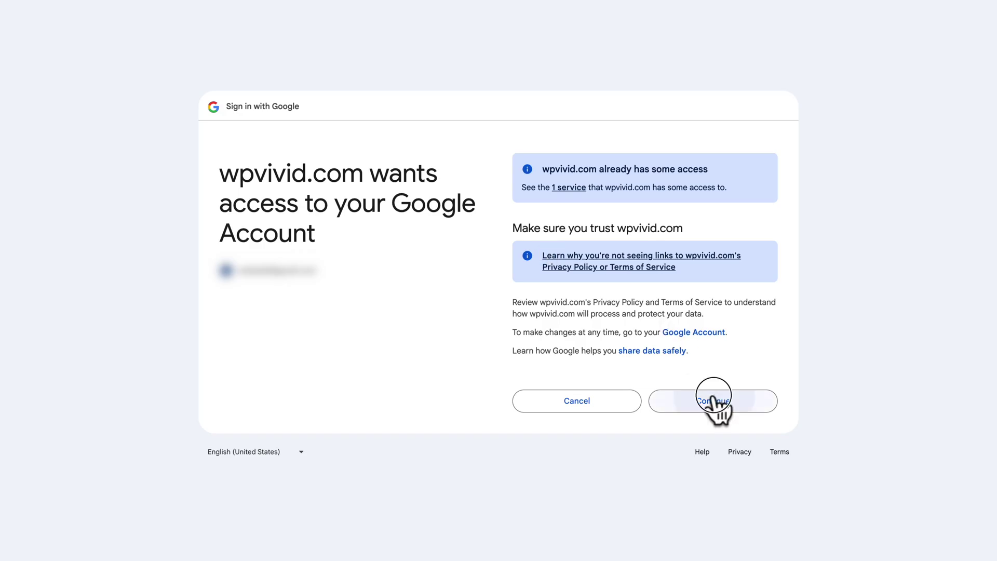
{"action": "left_click", "coordinate": [712, 397]}
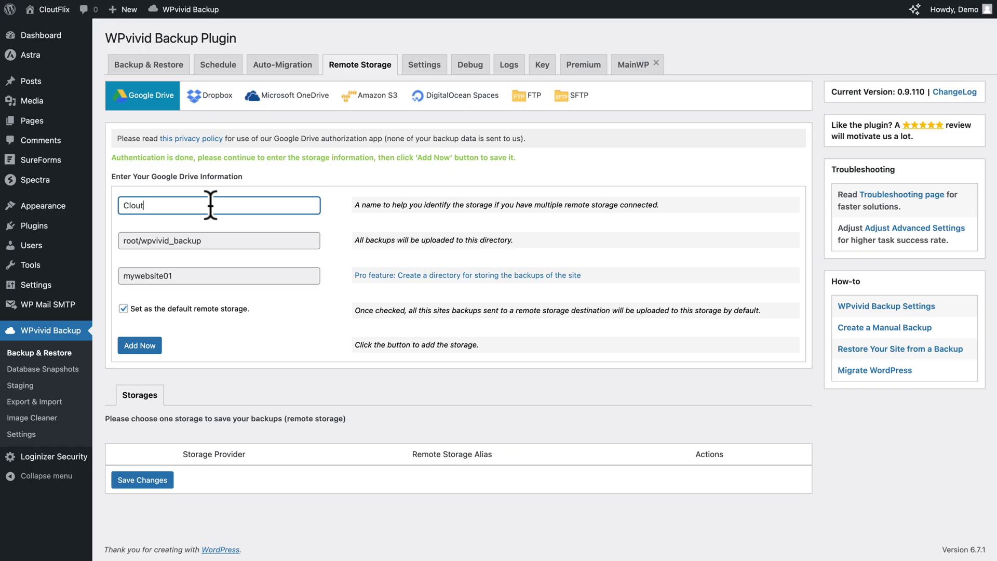
{"action": "type", "text": "flix"}
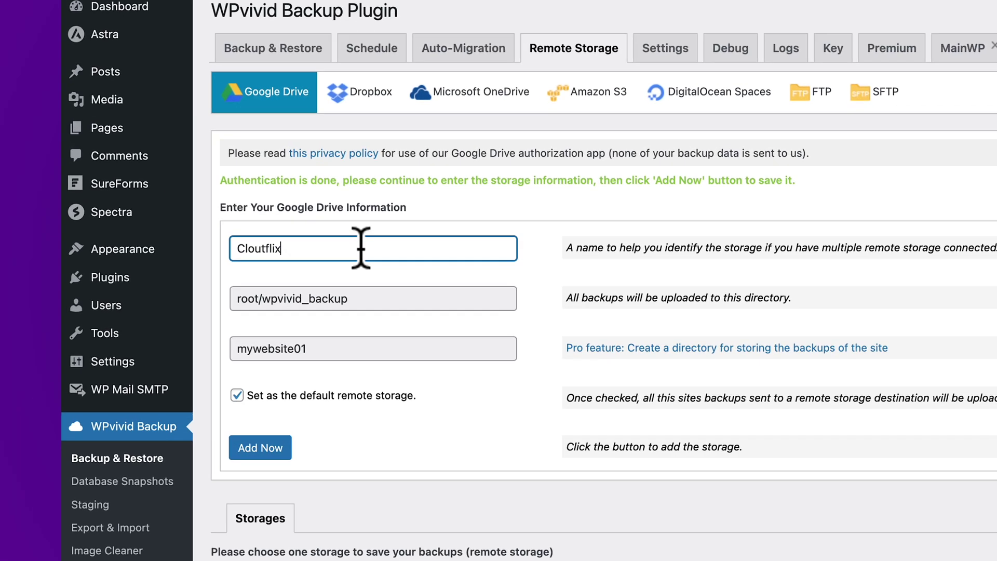
{"action": "left_click", "coordinate": [265, 456]}
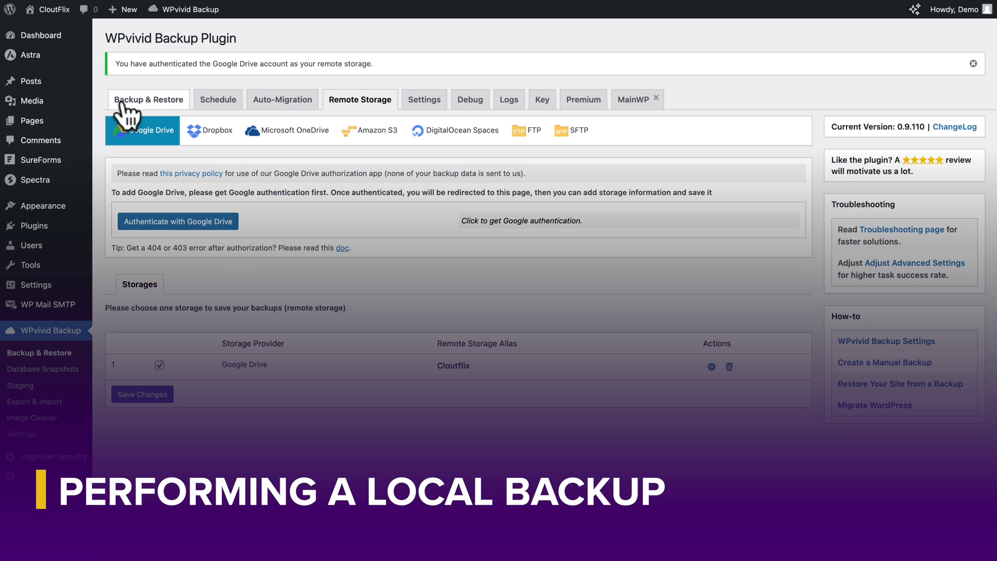
- Run a manual backup of the database and files saved to local storage, and download the backup archive
{"action": "left_click", "coordinate": [139, 104]}
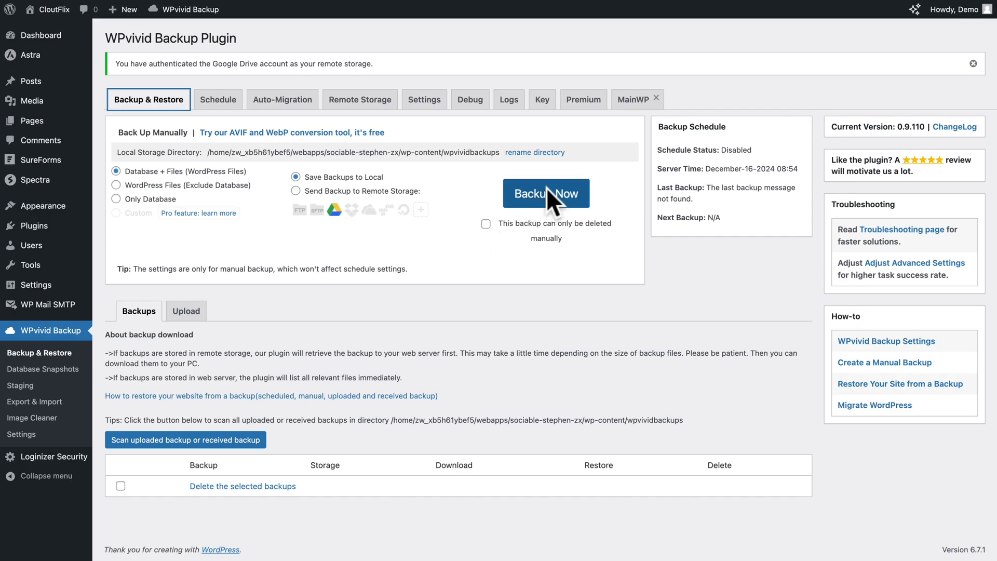
{"action": "left_click", "coordinate": [552, 195]}
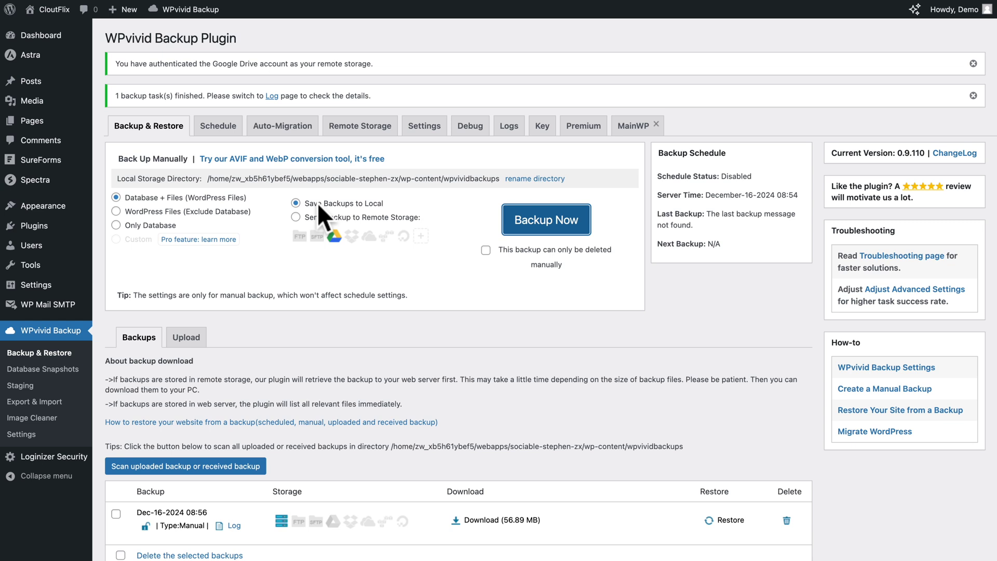
{"action": "scroll", "coordinate": [317, 202], "scroll_direction": "down", "scroll_amount": 3}
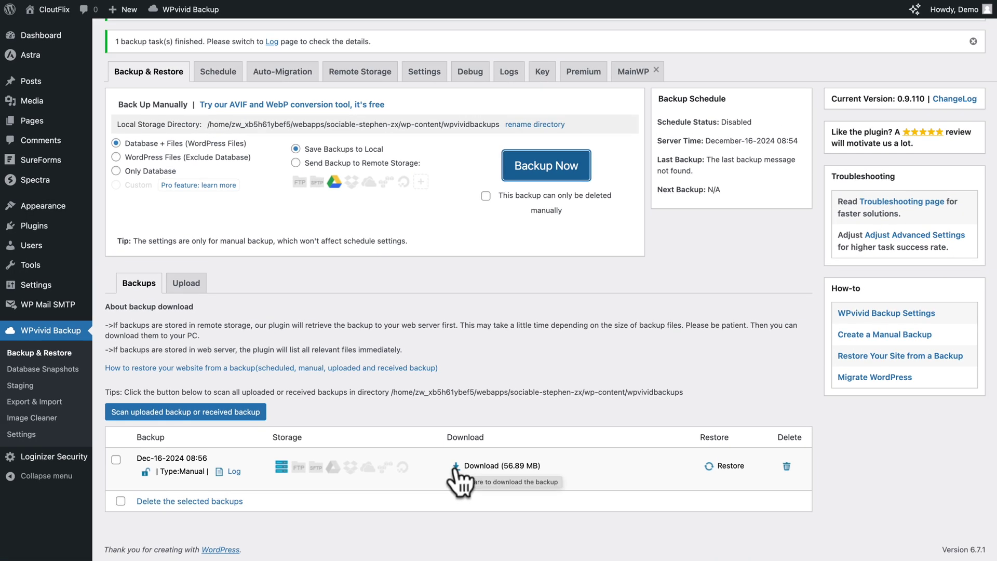
{"action": "left_click", "coordinate": [456, 467]}
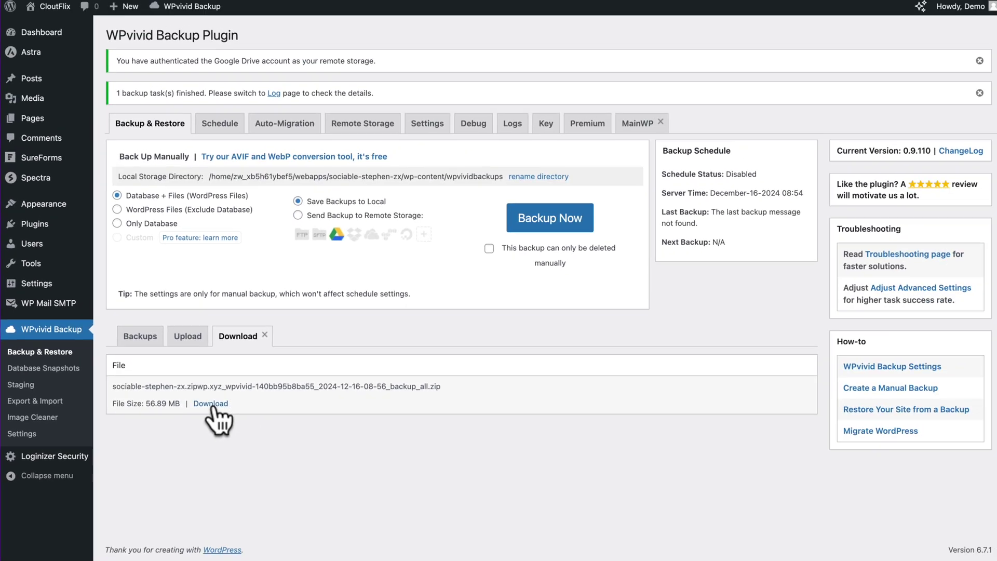
{"action": "left_click", "coordinate": [327, 355]}
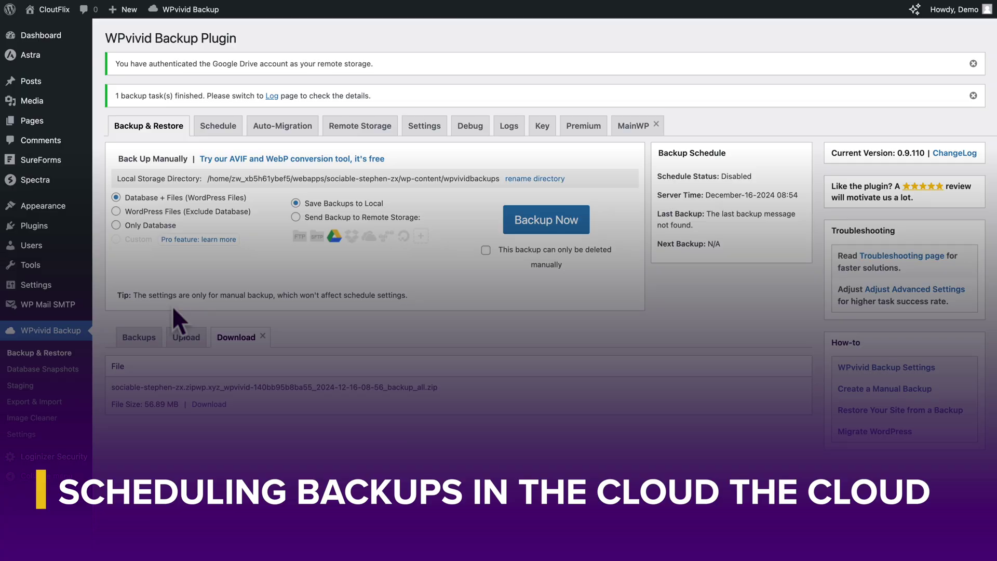
- Enable a daily backup schedule that sends the database and files to remote storage
{"action": "left_click", "coordinate": [213, 130]}
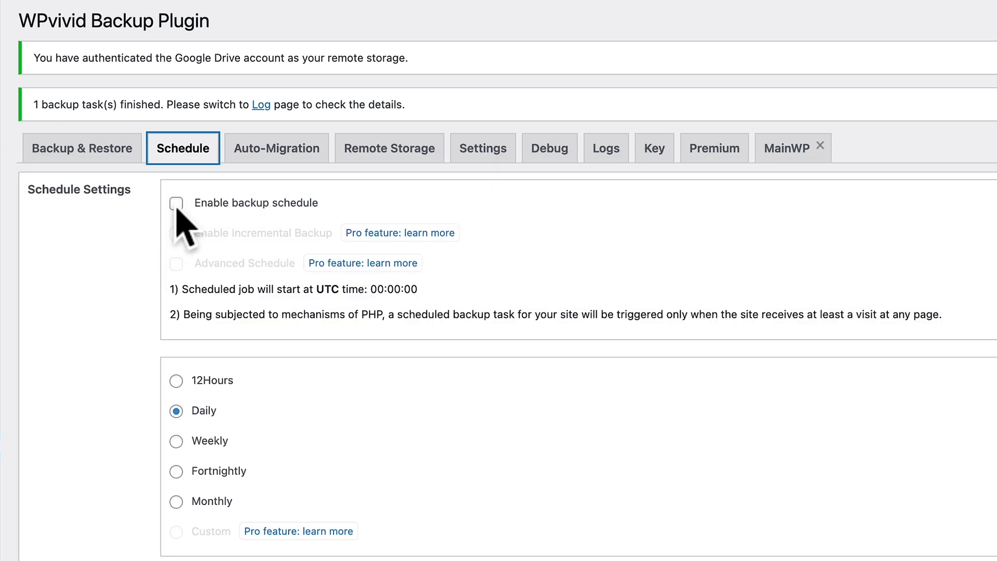
{"action": "left_click", "coordinate": [177, 205]}
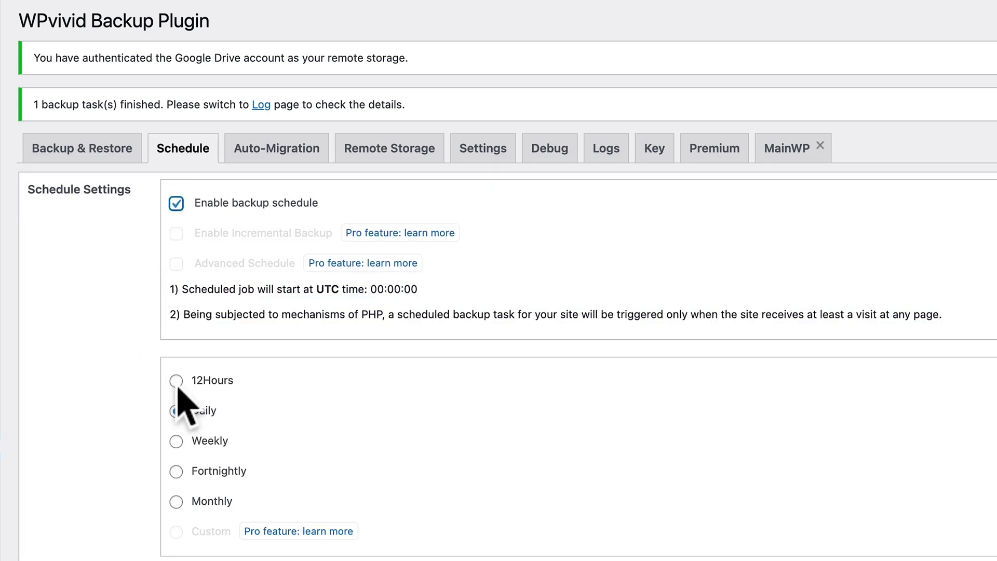
{"action": "left_click", "coordinate": [176, 412]}
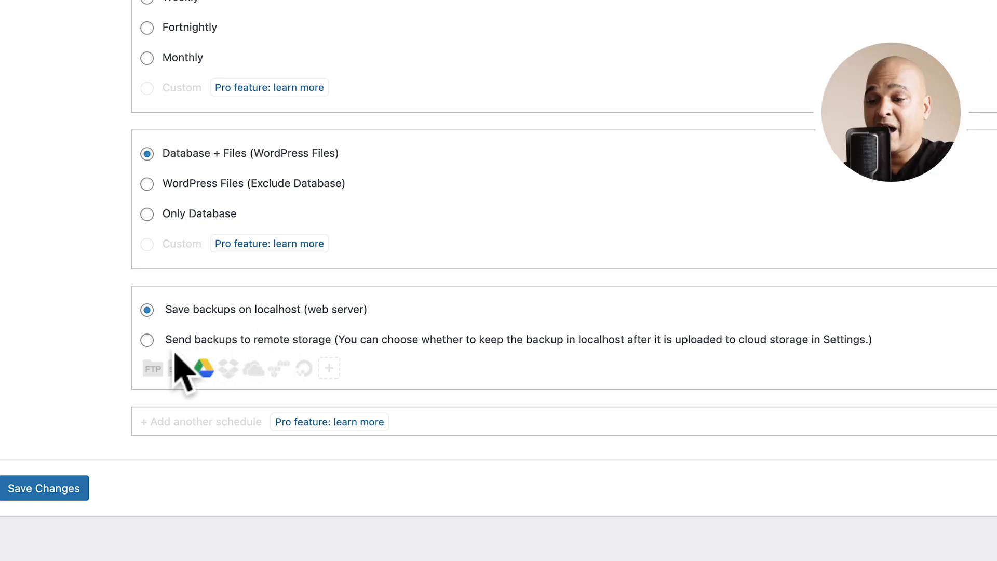
{"action": "left_click", "coordinate": [147, 340]}
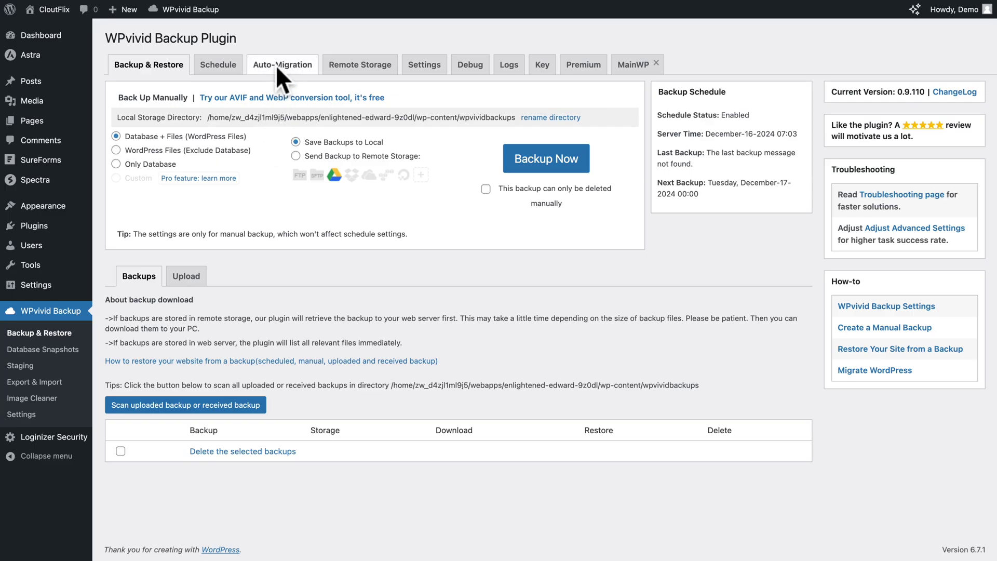
- Select the migration key generated on Website B and open the auto-migration page on the CloutFlix site
{"action": "left_click", "coordinate": [275, 65]}
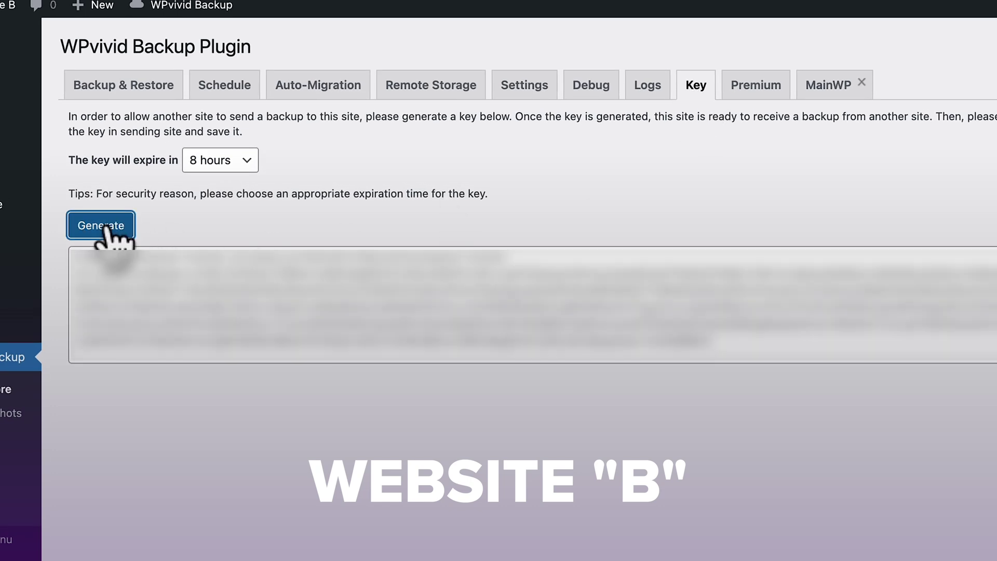
{"action": "left_click", "coordinate": [163, 310]}
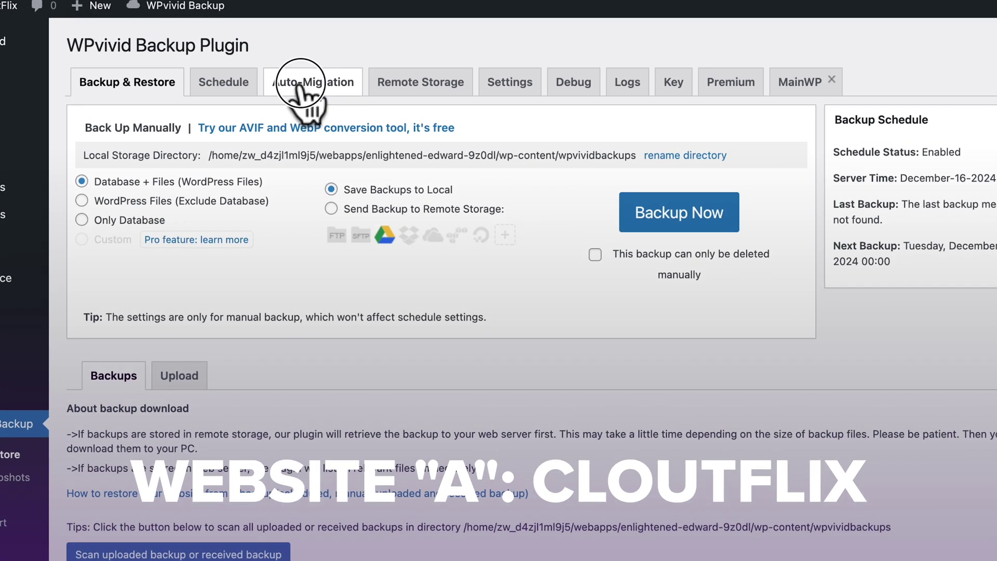
{"action": "left_click", "coordinate": [281, 66]}
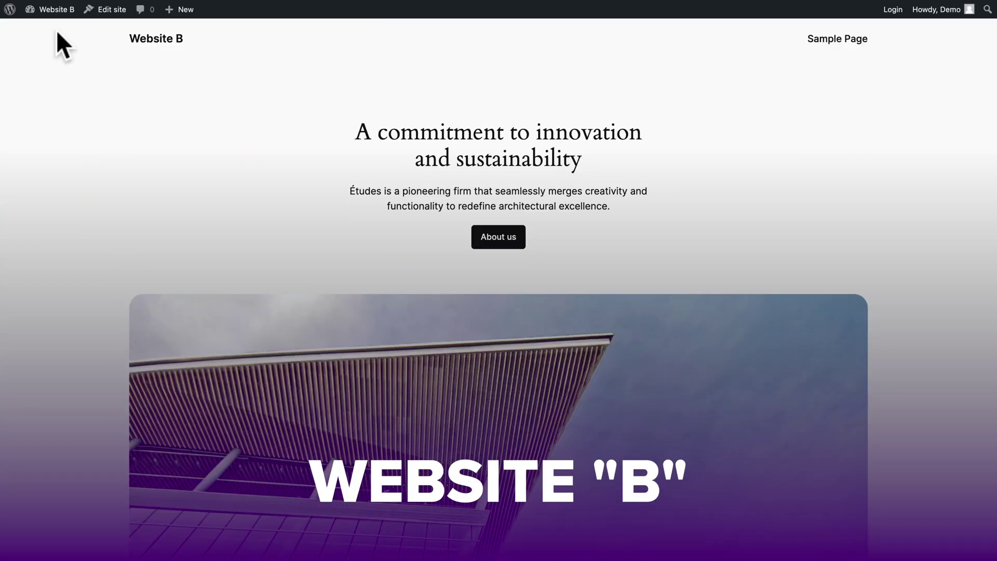
- On Website B, restore the received migration backup dated Dec-16-2024 07:04 in WPvivid Backup
{"action": "mouse_move", "coordinate": [55, 18]}
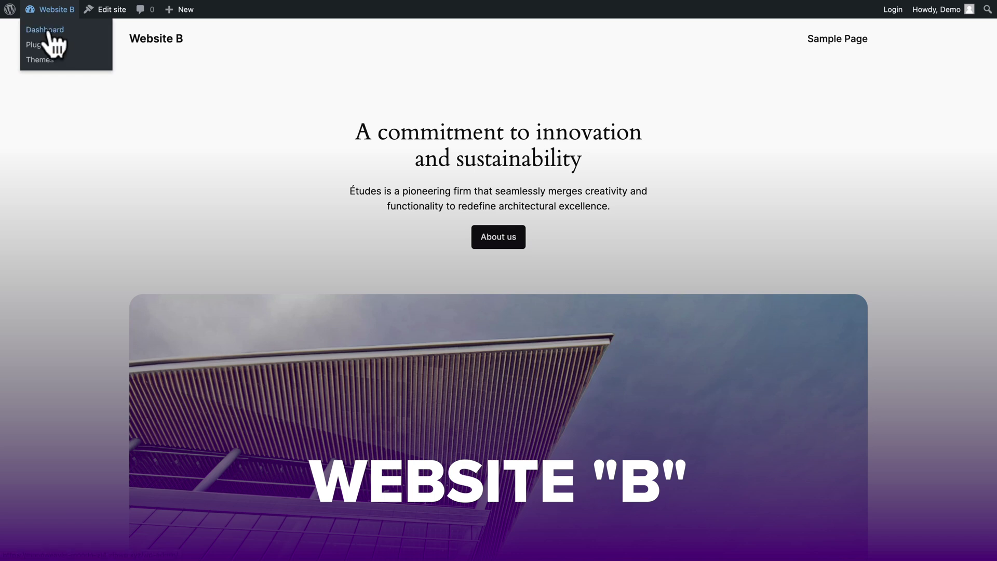
{"action": "left_click", "coordinate": [48, 31]}
{"action": "left_click", "coordinate": [48, 302]}
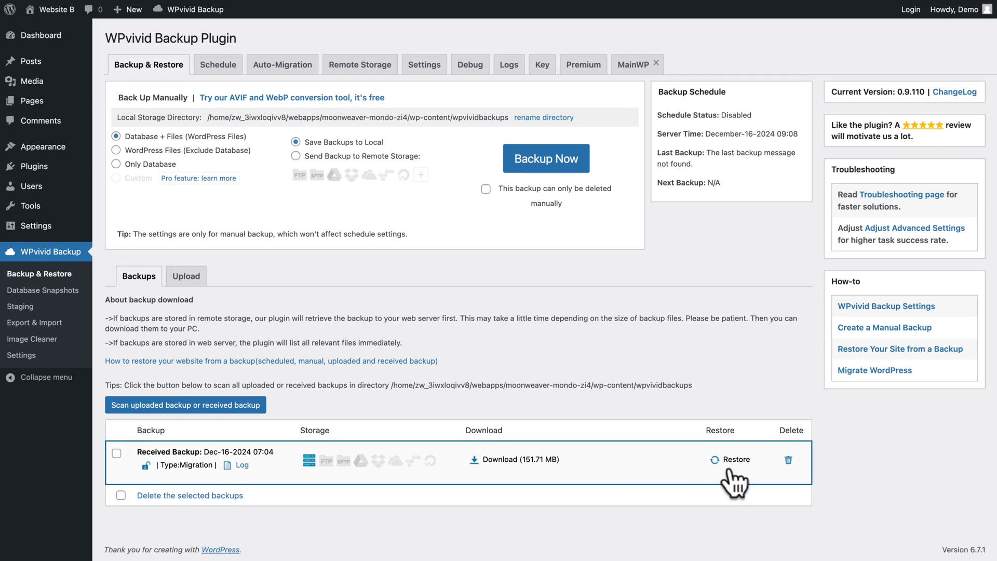
{"action": "left_click", "coordinate": [735, 458]}
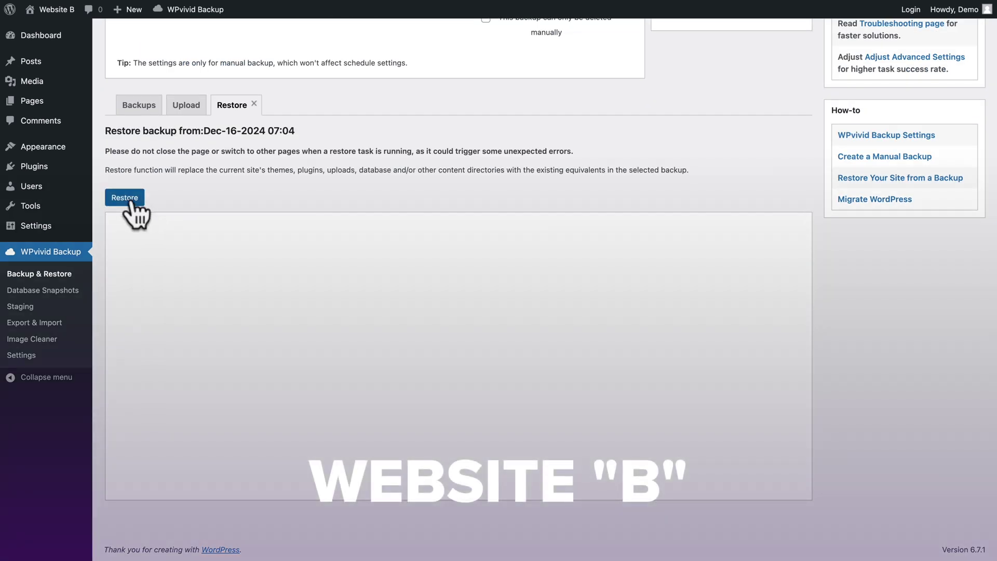
{"action": "left_click", "coordinate": [126, 198]}
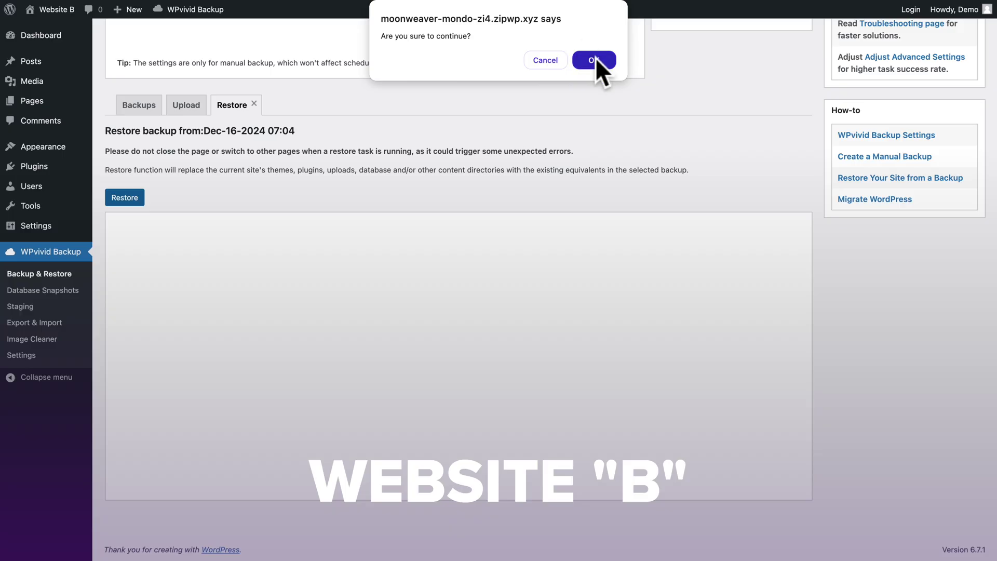
{"action": "left_click", "coordinate": [594, 60]}
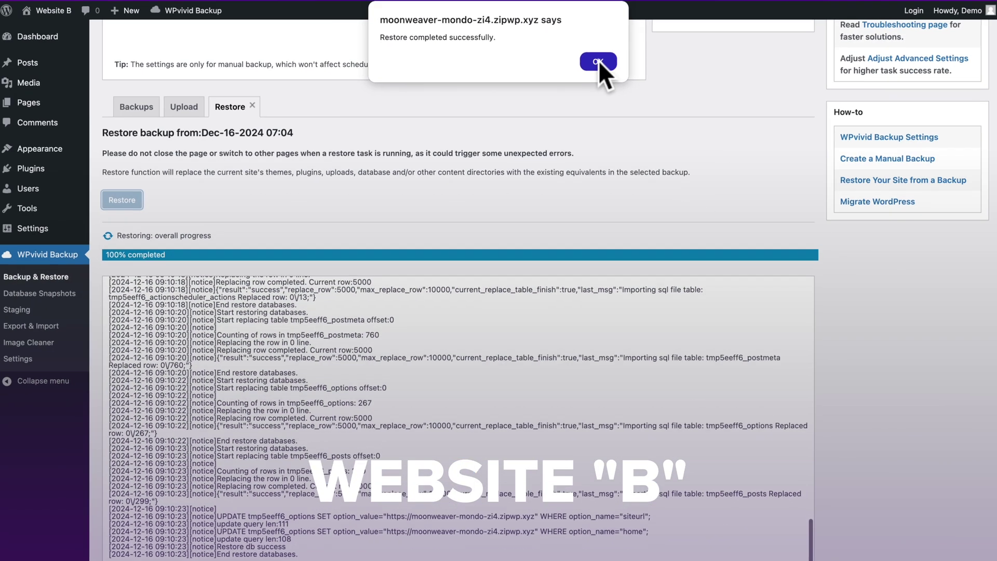
{"action": "left_click", "coordinate": [655, 173]}
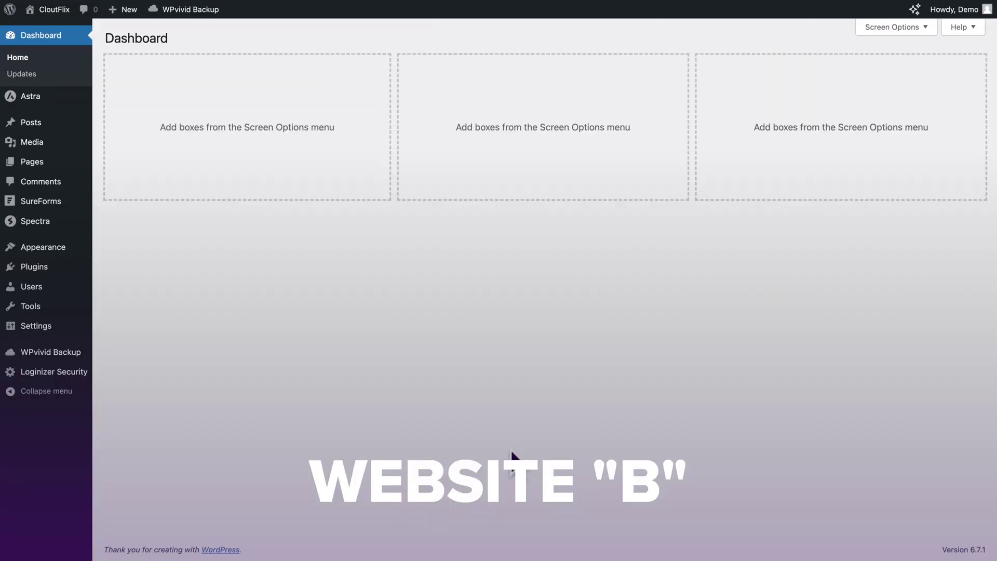
- Check the SureForms entries on the restored Website B
{"action": "mouse_move", "coordinate": [59, 203]}
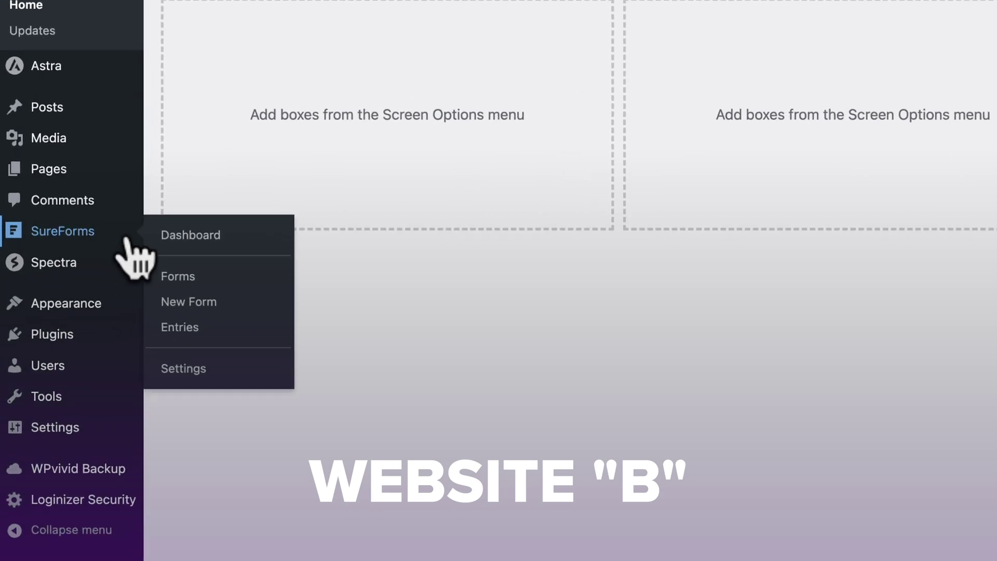
{"action": "left_click", "coordinate": [119, 260]}
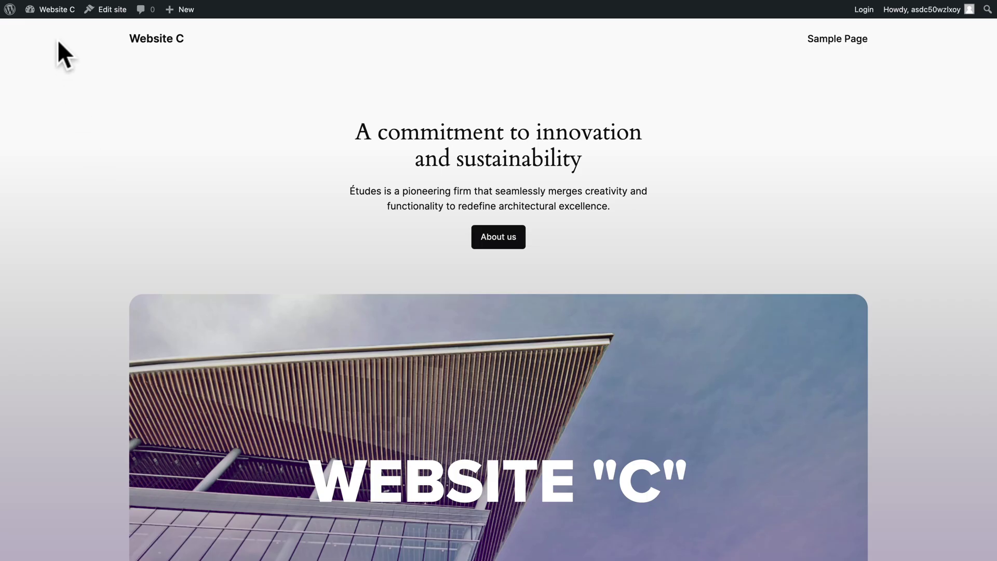
- On Website C, upload the local backup archive sociable-stephen-zx.zipwp.xyz_...backup_all.zip to WPvivid Backup
{"action": "left_click", "coordinate": [48, 31]}
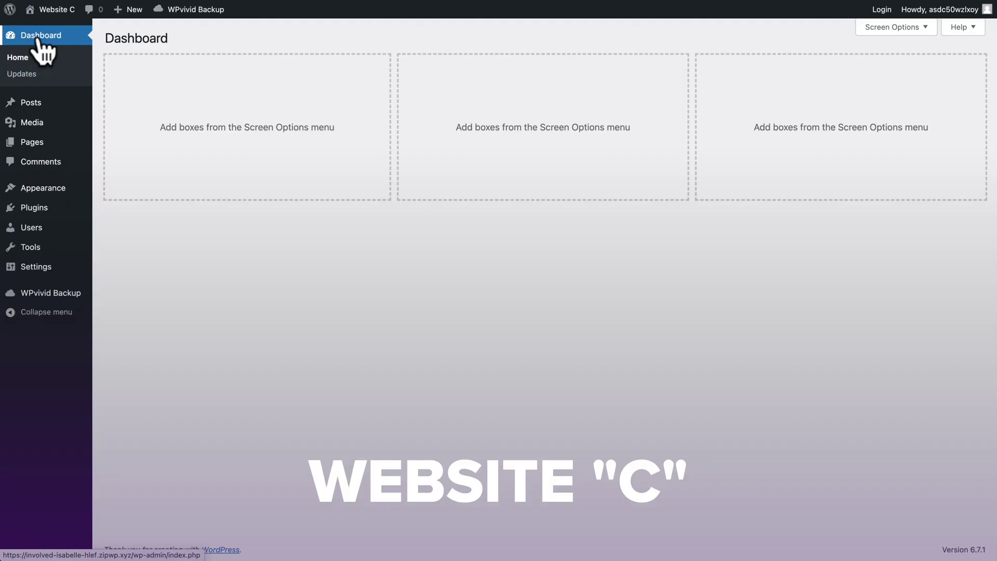
{"action": "mouse_move", "coordinate": [55, 291]}
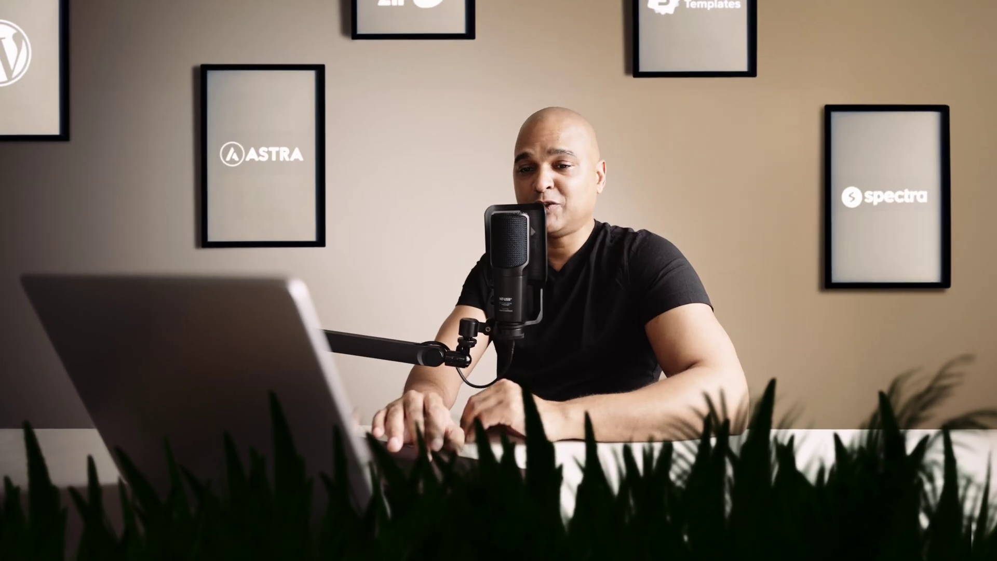
{"action": "left_click", "coordinate": [125, 295]}
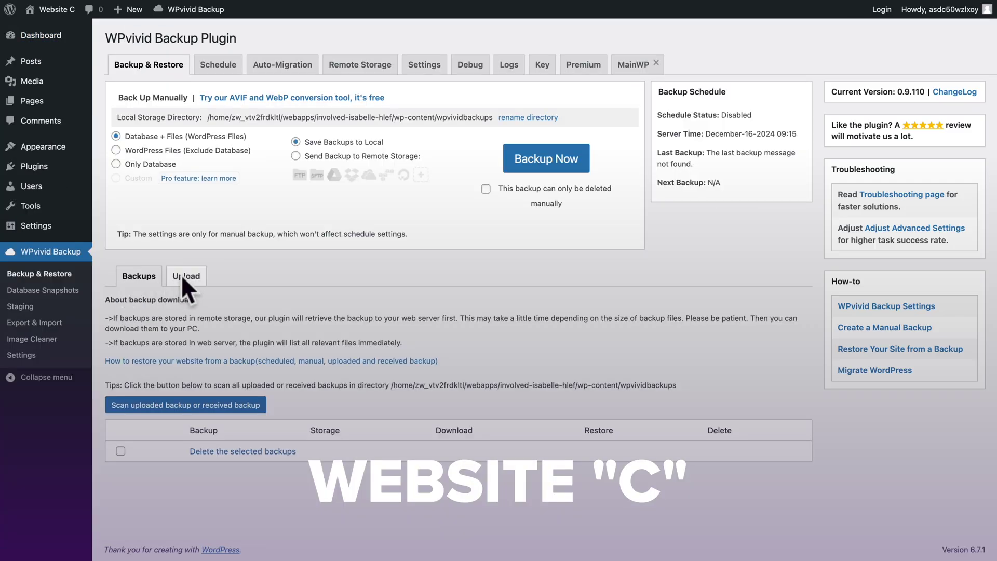
{"action": "left_click", "coordinate": [187, 277]}
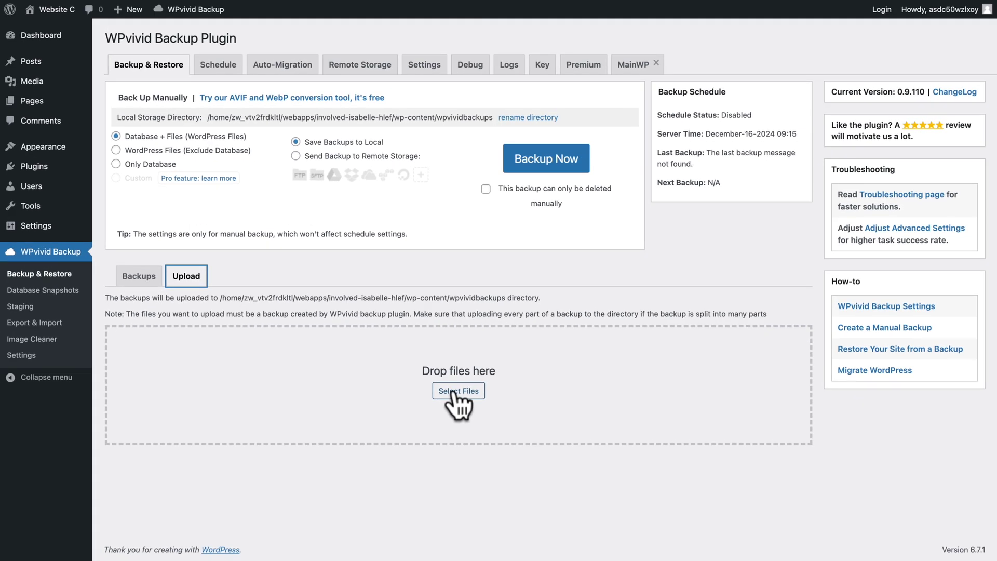
{"action": "left_click", "coordinate": [453, 394]}
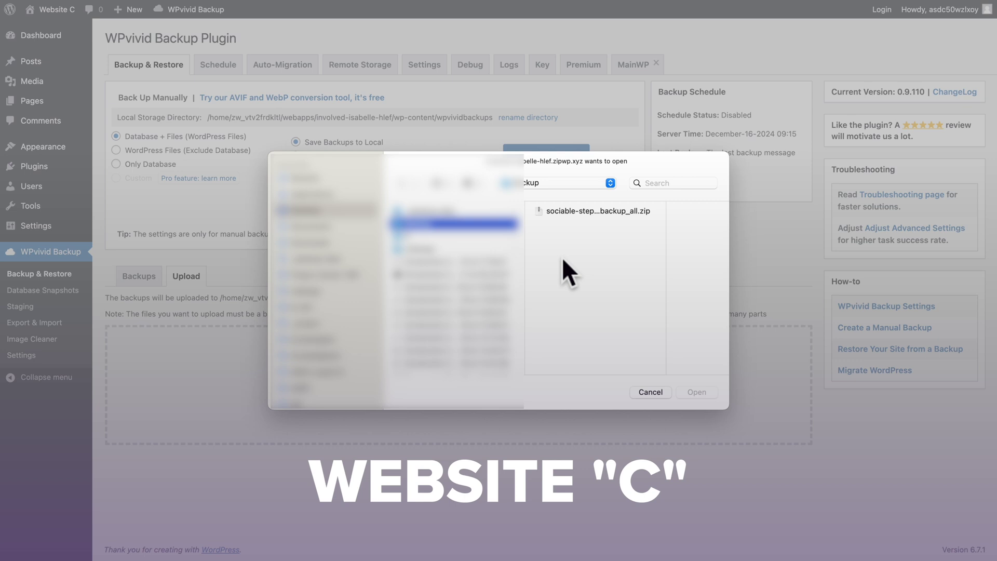
{"action": "left_click", "coordinate": [551, 210]}
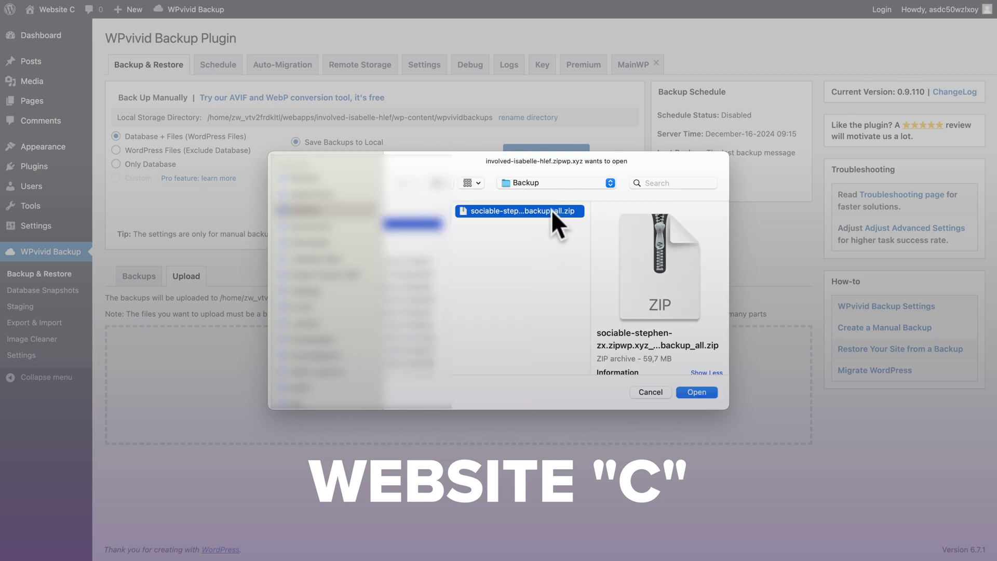
{"action": "left_click", "coordinate": [702, 389]}
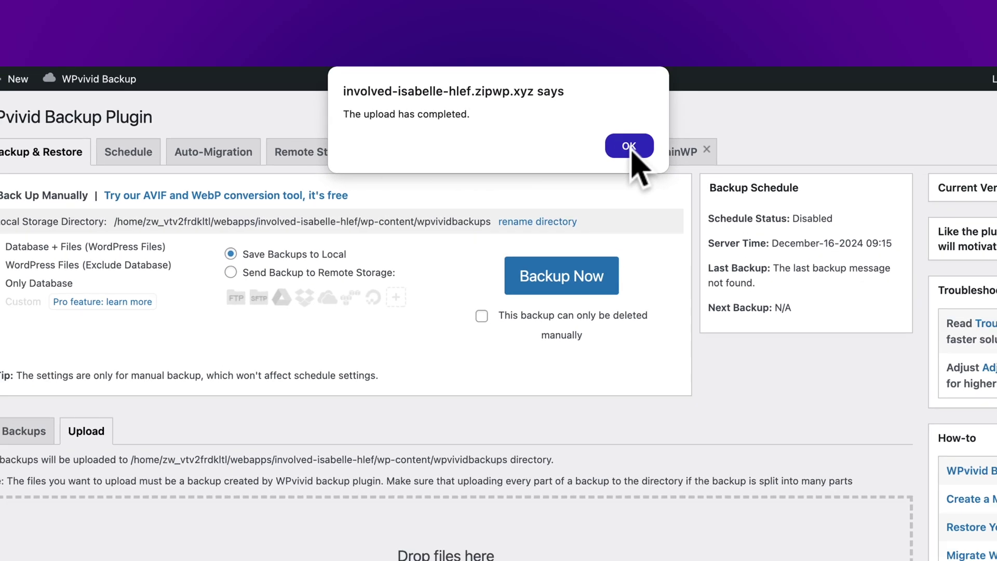
{"action": "left_click", "coordinate": [642, 182]}
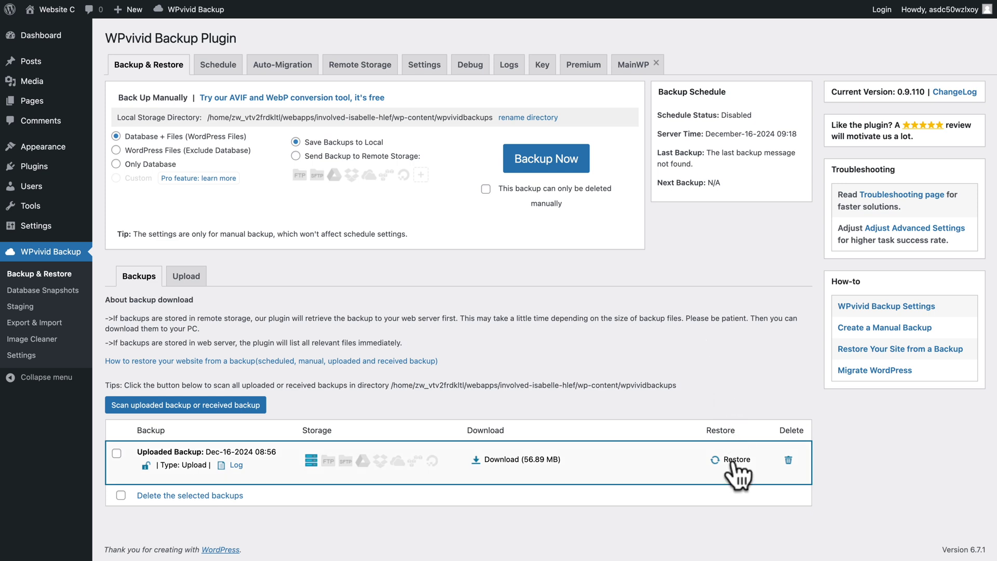
- Restore the uploaded backup dated Dec-16-2024 08:56 on Website C
{"action": "left_click", "coordinate": [734, 460]}
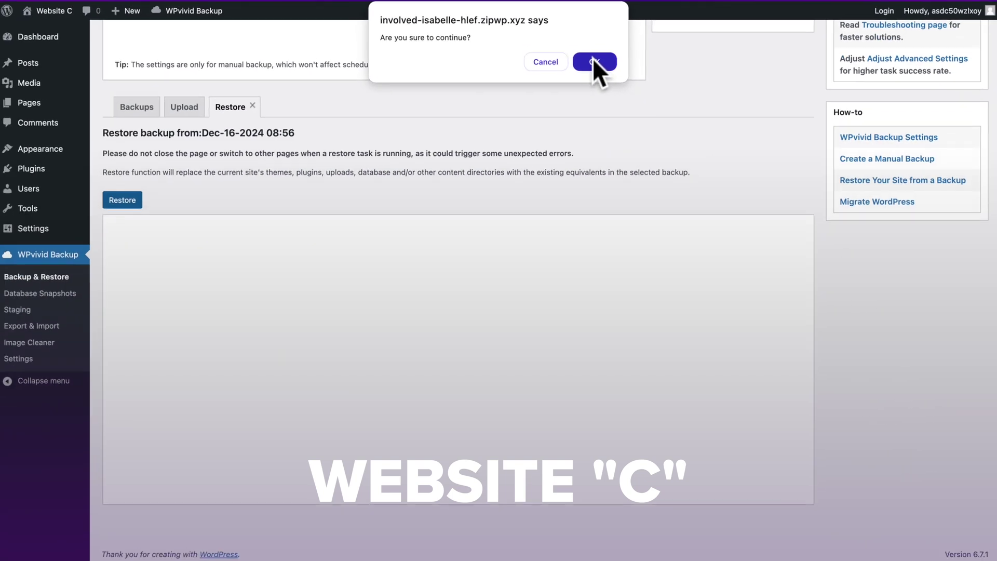
{"action": "left_click", "coordinate": [638, 182]}
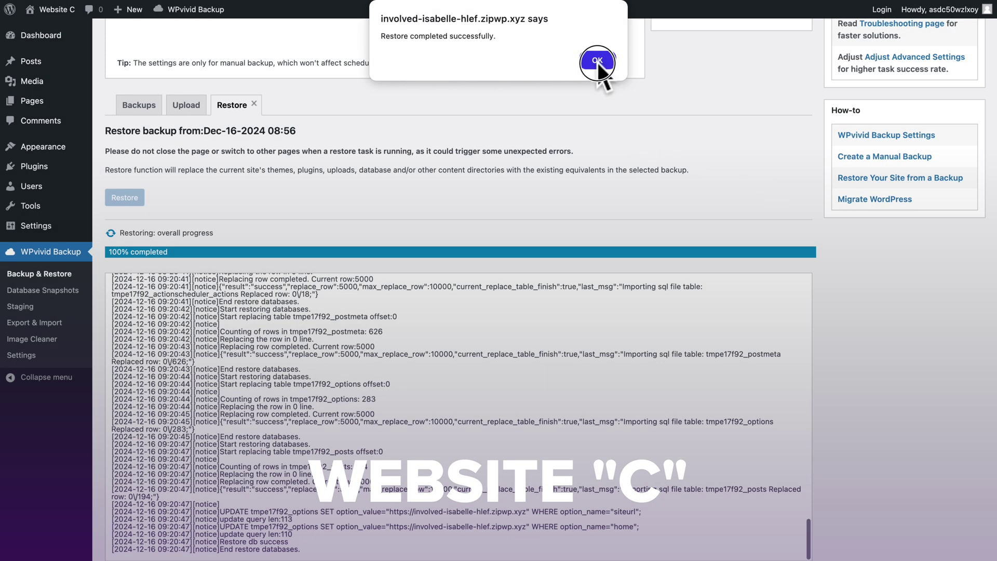
{"action": "left_click", "coordinate": [597, 61]}
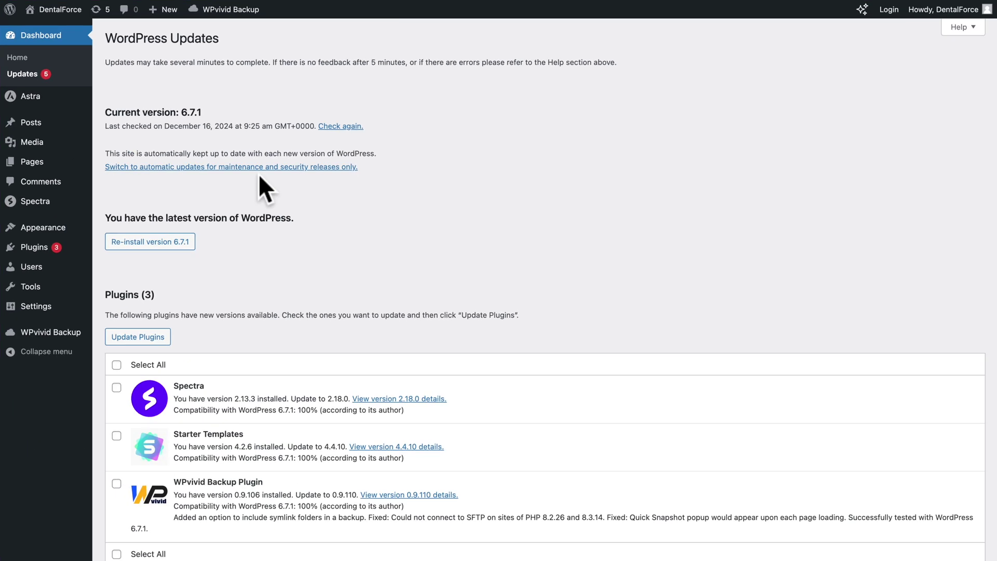
- Review the available WordPress, plugin and theme updates on the DentalForce site and open its list of installed plugins
{"action": "scroll", "coordinate": [537, 462], "scroll_direction": "down", "scroll_amount": 6}
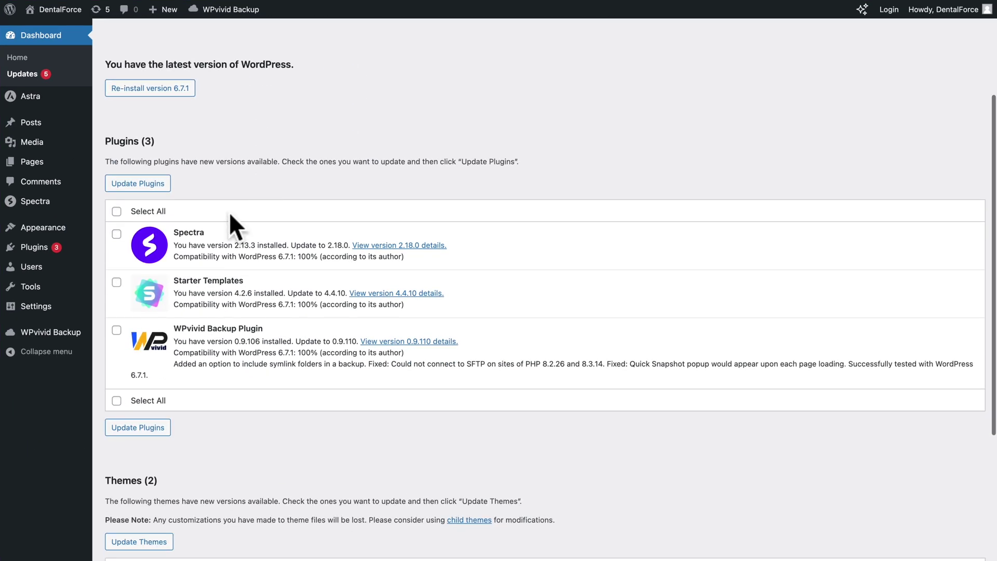
{"action": "scroll", "coordinate": [223, 284], "scroll_direction": "down", "scroll_amount": 4}
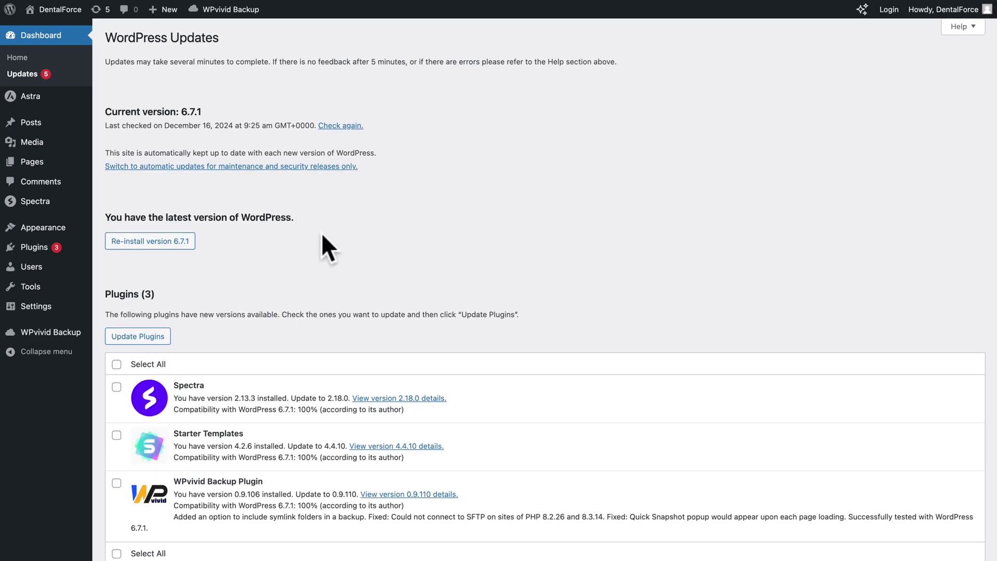
{"action": "scroll", "coordinate": [325, 244], "scroll_direction": "down", "scroll_amount": 4}
{"action": "scroll", "coordinate": [330, 341], "scroll_direction": "down", "scroll_amount": 3}
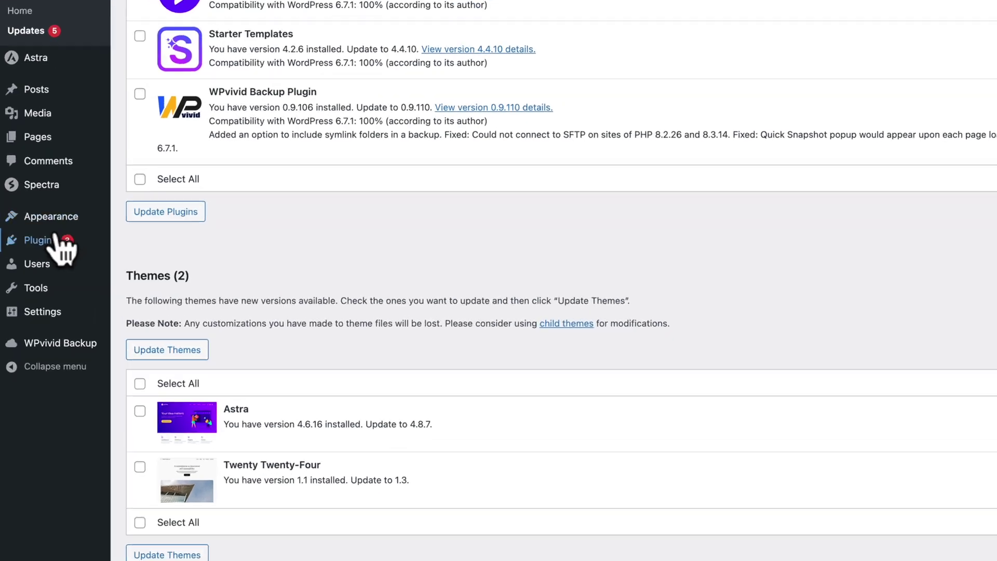
{"action": "mouse_move", "coordinate": [37, 248]}
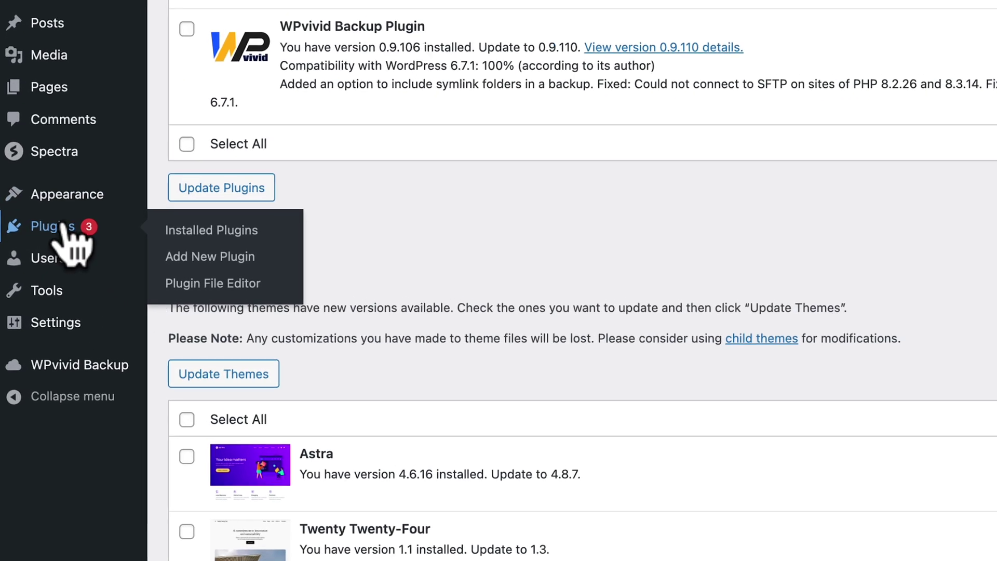
{"action": "left_click", "coordinate": [117, 245]}
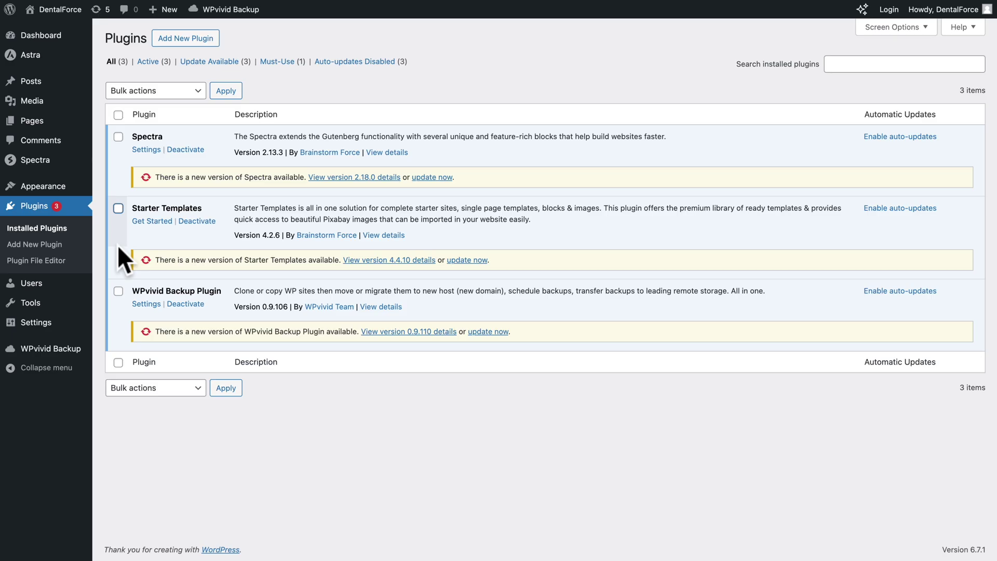